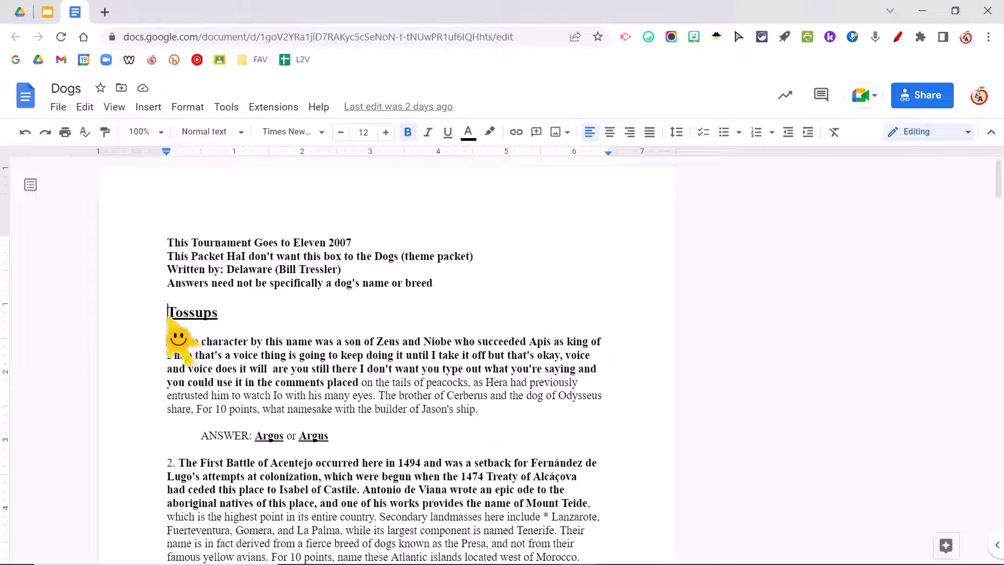
Step: Select and deselect the Tossups heading, then the question 21 text at the document's end
drag(168, 317, 219, 317)
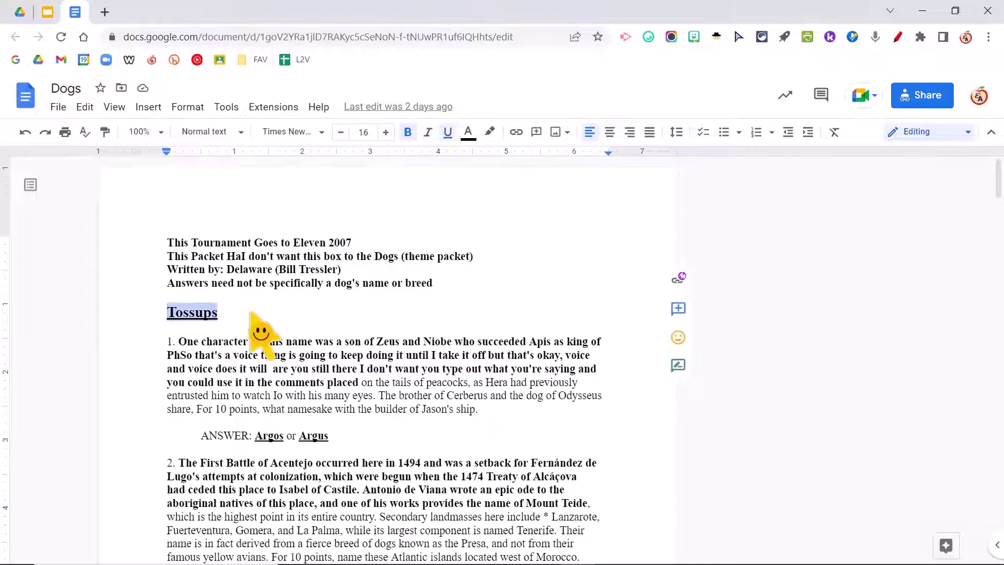
click(452, 380)
scroll(451, 379, down, 3)
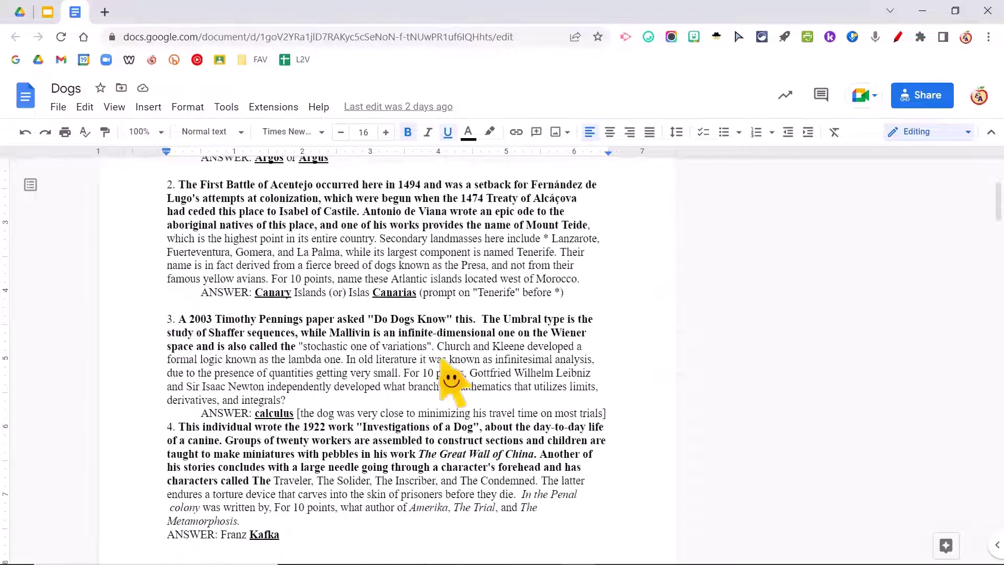
scroll(452, 379, down, 5)
scroll(450, 379, down, 10)
scroll(450, 380, down, 5)
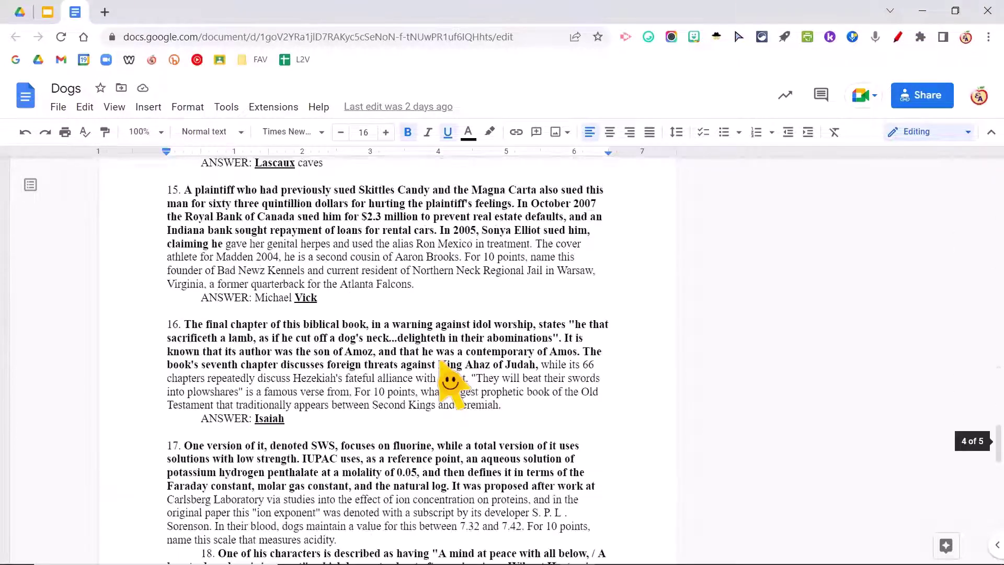
scroll(451, 382, down, 5)
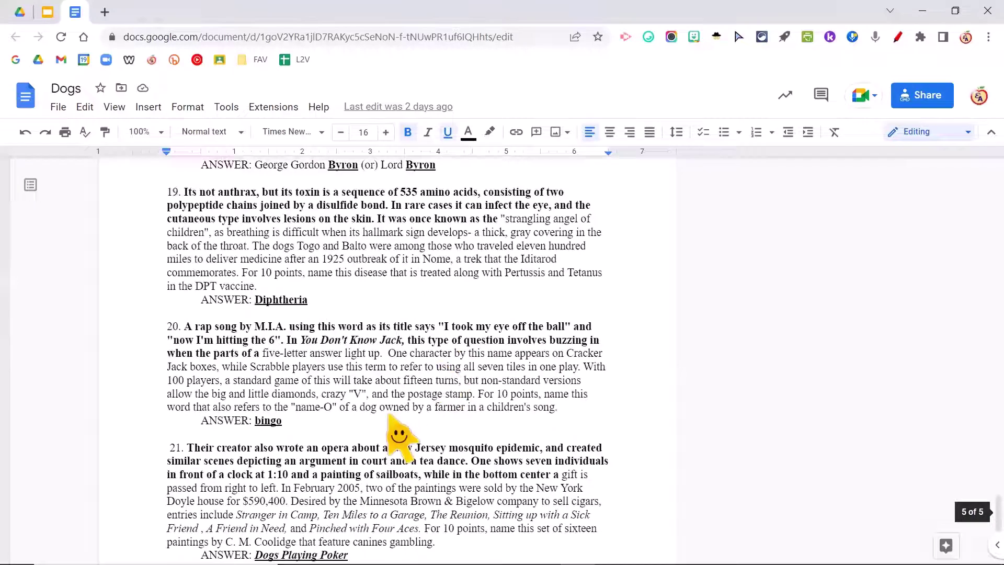
scroll(330, 432, down, 2)
drag(352, 424, 164, 315)
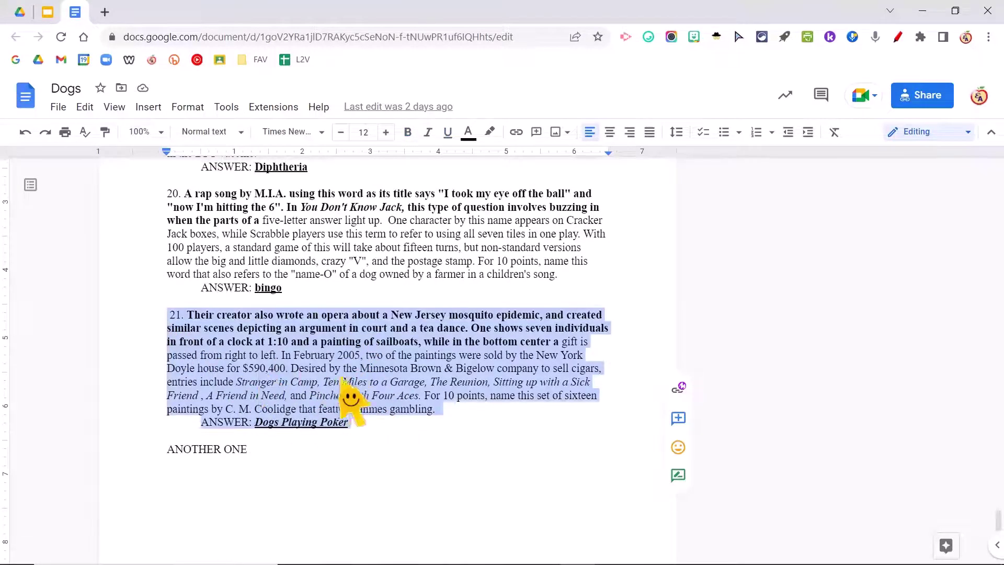
click(388, 425)
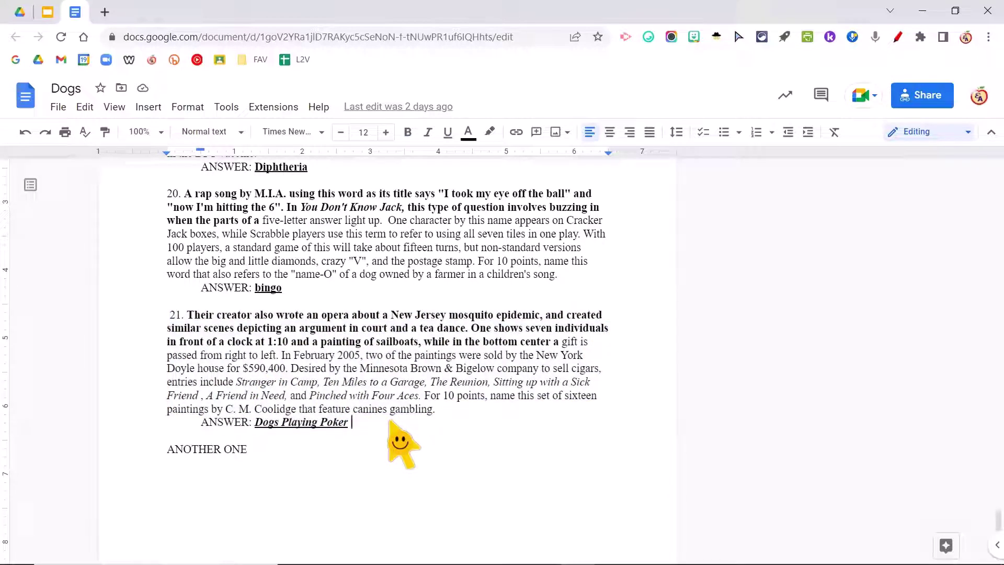
Step: Add bookmarks at question 21, question 17 and the 'BUT WAIT...THERE'S MORE...' heading
drag(373, 430, 163, 317)
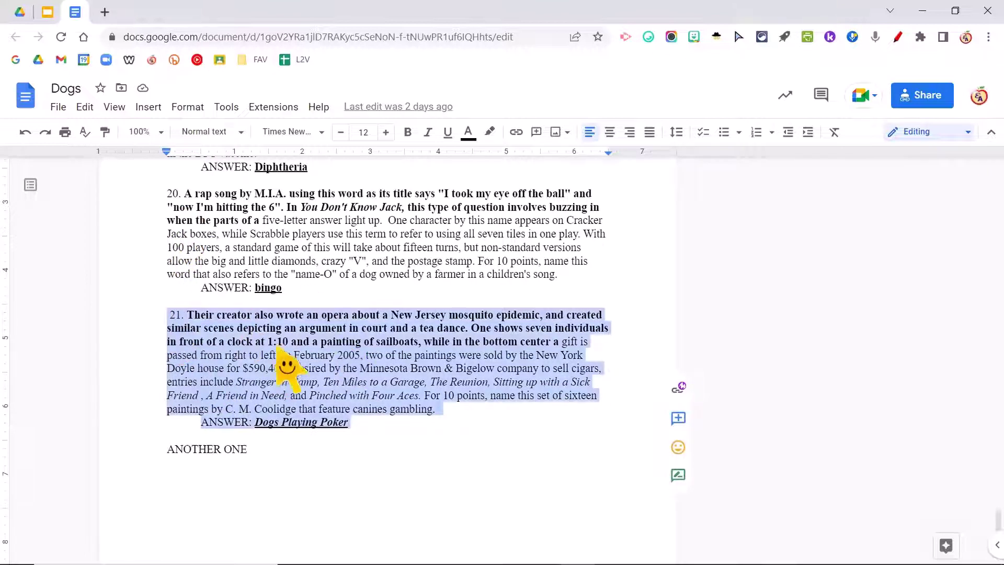
click(148, 107)
scroll(220, 469, down, 3)
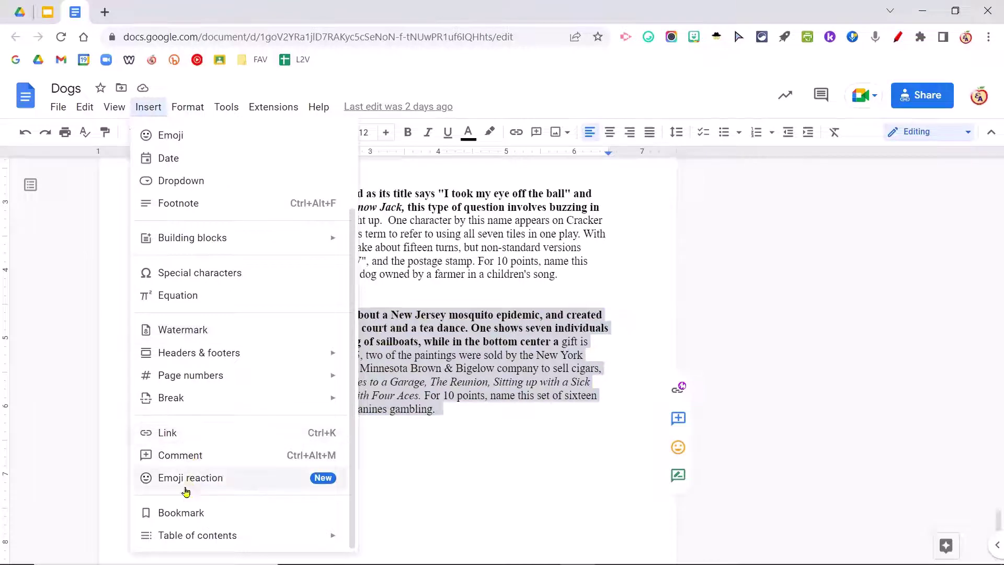
click(184, 512)
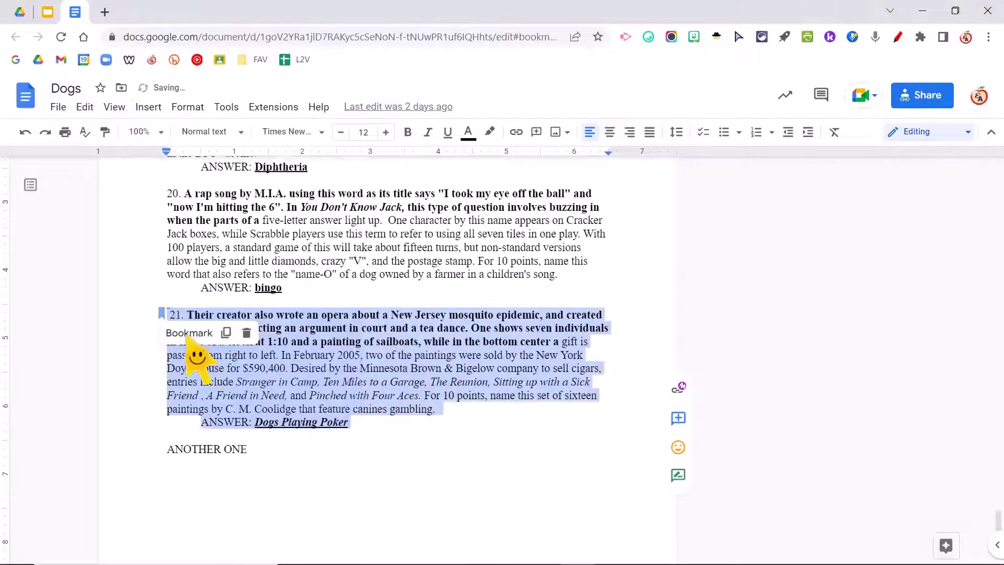
scroll(426, 382, down, 2)
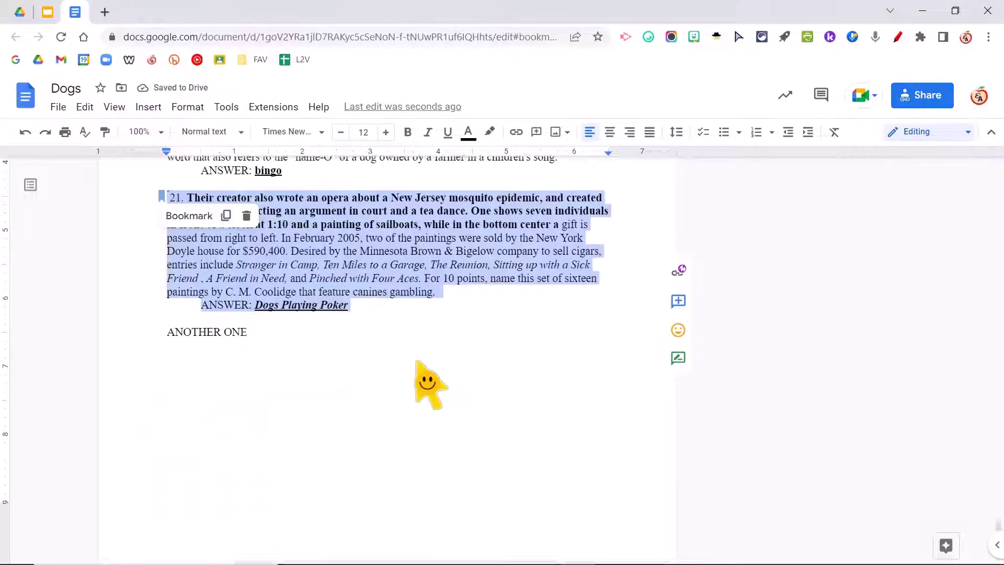
scroll(426, 381, up, 1)
scroll(426, 382, up, 3)
scroll(427, 382, up, 5)
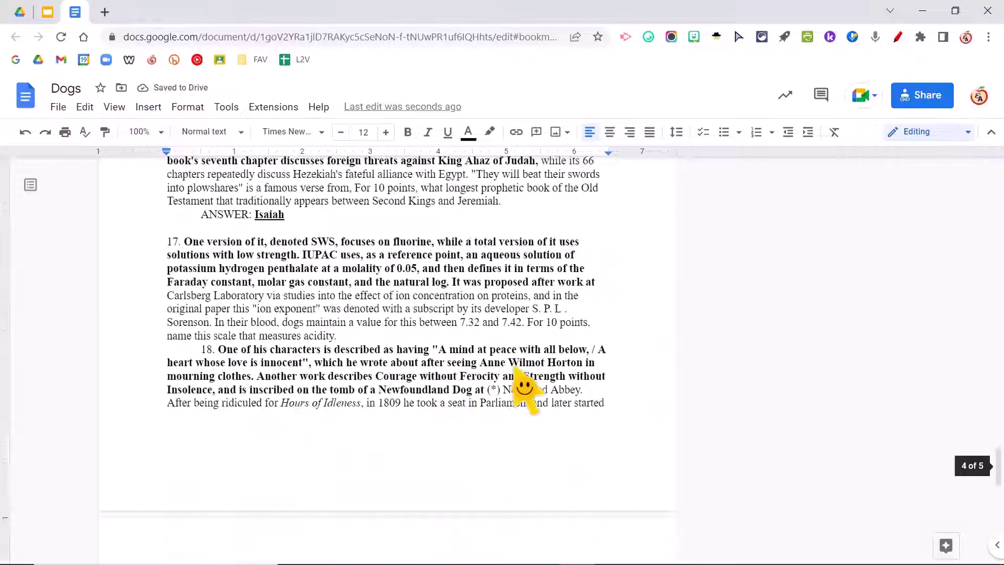
mouse_move(341, 338)
mouse_down()
mouse_move(214, 305)
mouse_move(169, 242)
mouse_up()
click(148, 107)
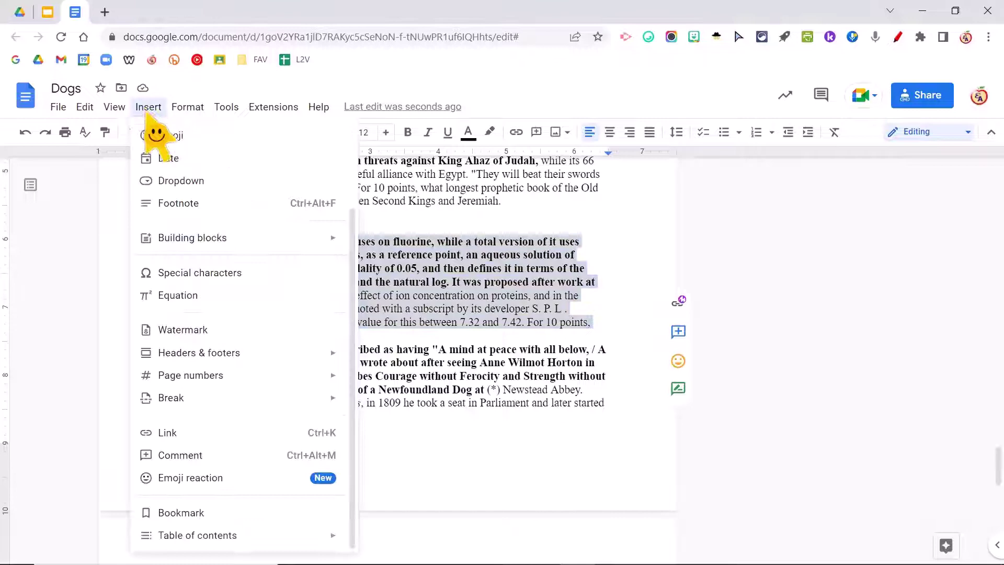
click(181, 512)
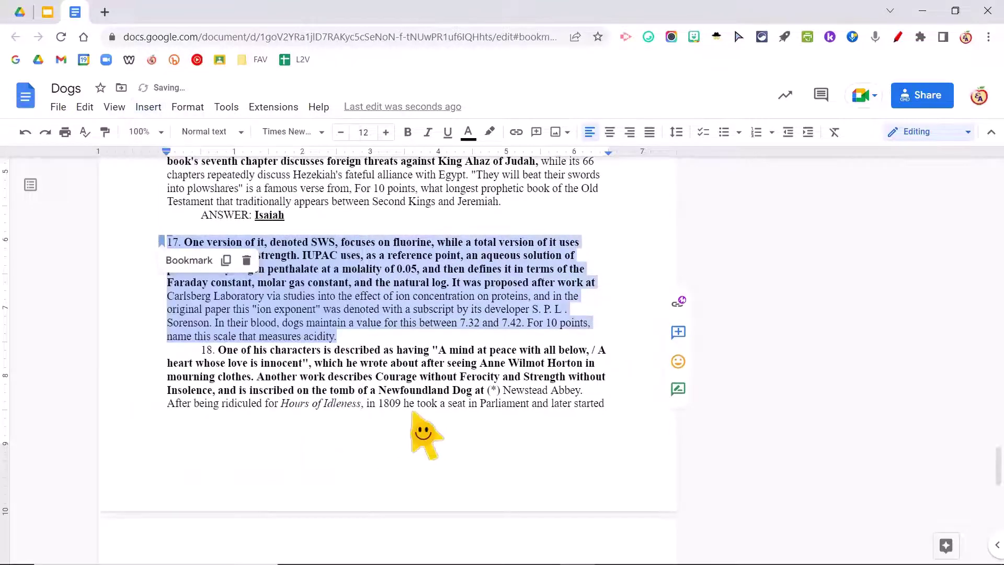
scroll(424, 431, up, 10)
scroll(415, 424, up, 5)
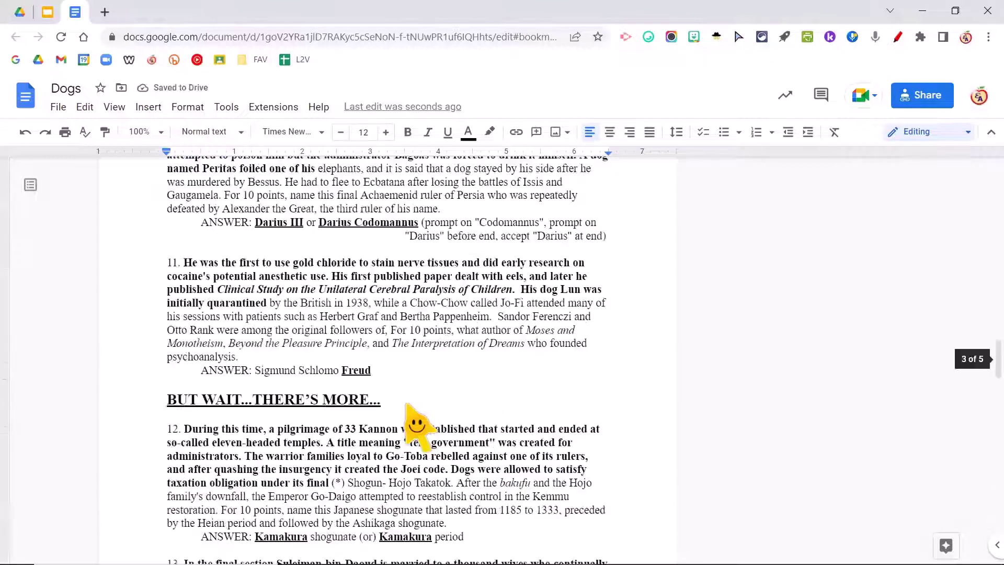
drag(383, 400, 168, 402)
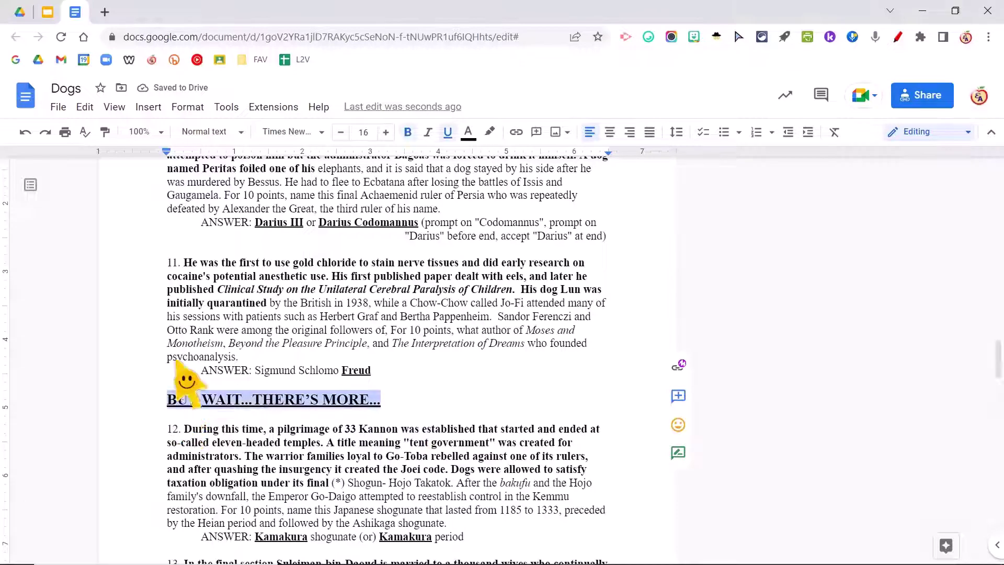
click(148, 107)
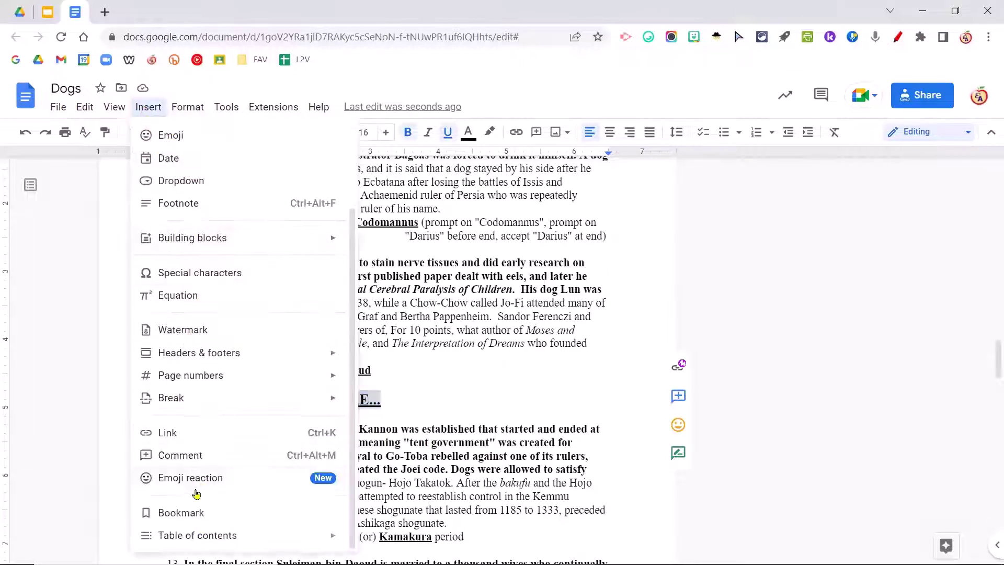
click(198, 512)
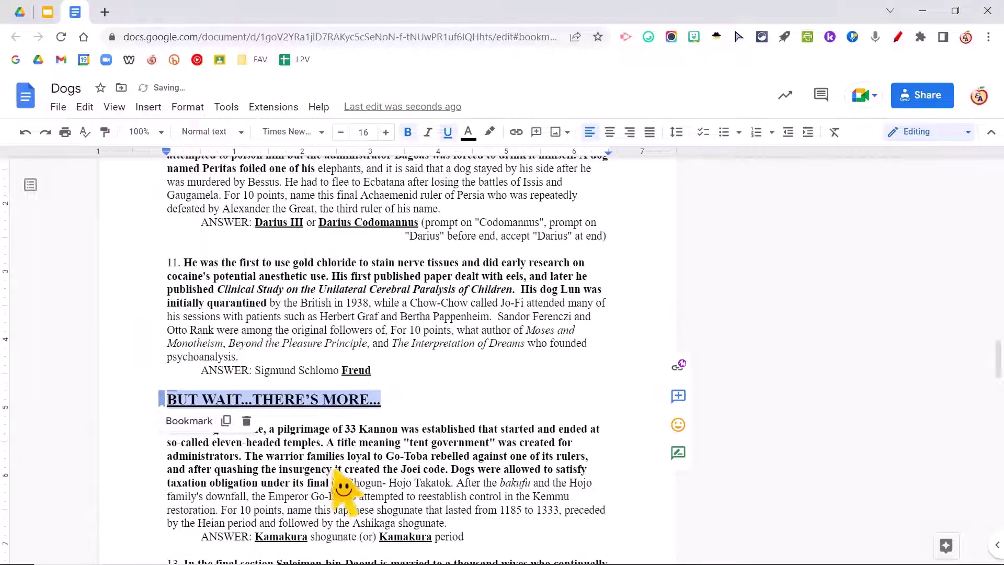
scroll(330, 414, down, 1)
scroll(322, 405, down, 4)
scroll(330, 420, down, 10)
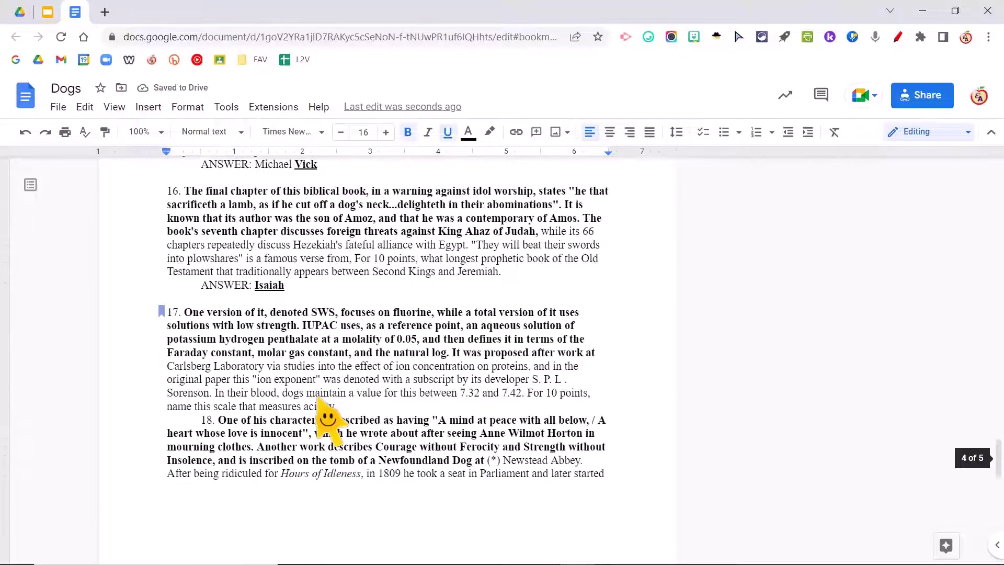
scroll(328, 420, up, 5)
scroll(328, 420, up, 15)
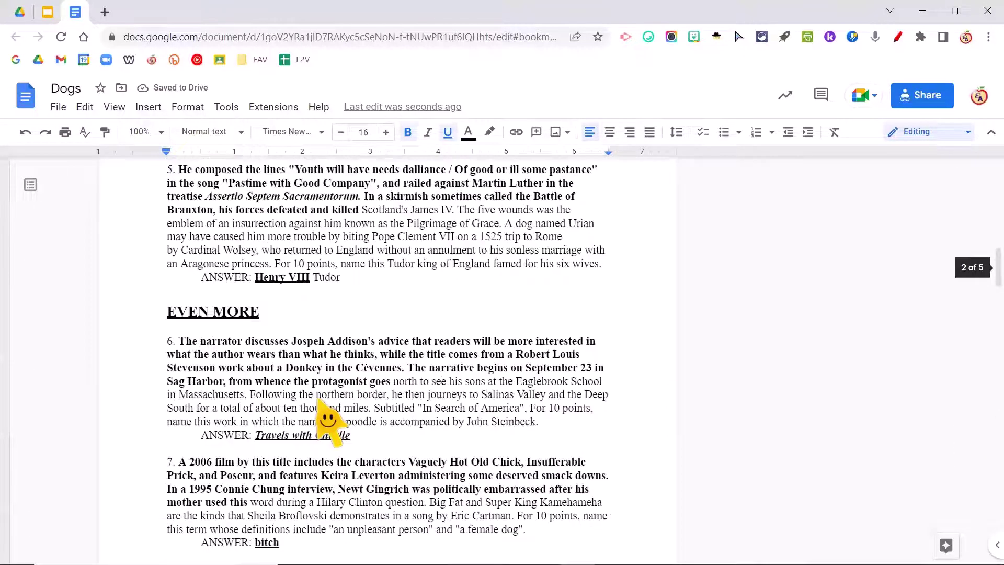
scroll(328, 420, up, 15)
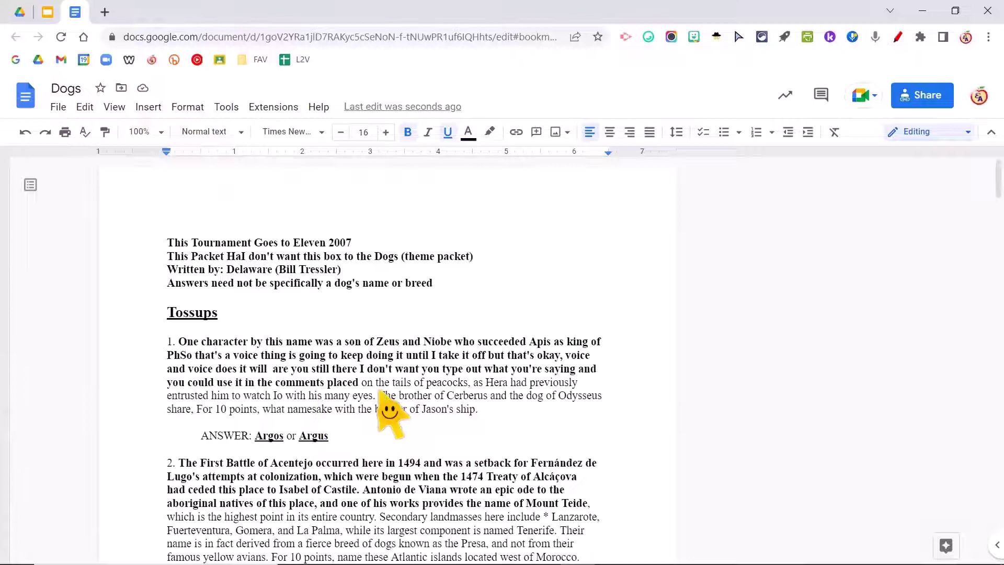
Step: Link the 'This Tournament Goes to Eleven 2007' title to the question 21 bookmark
drag(353, 243, 167, 245)
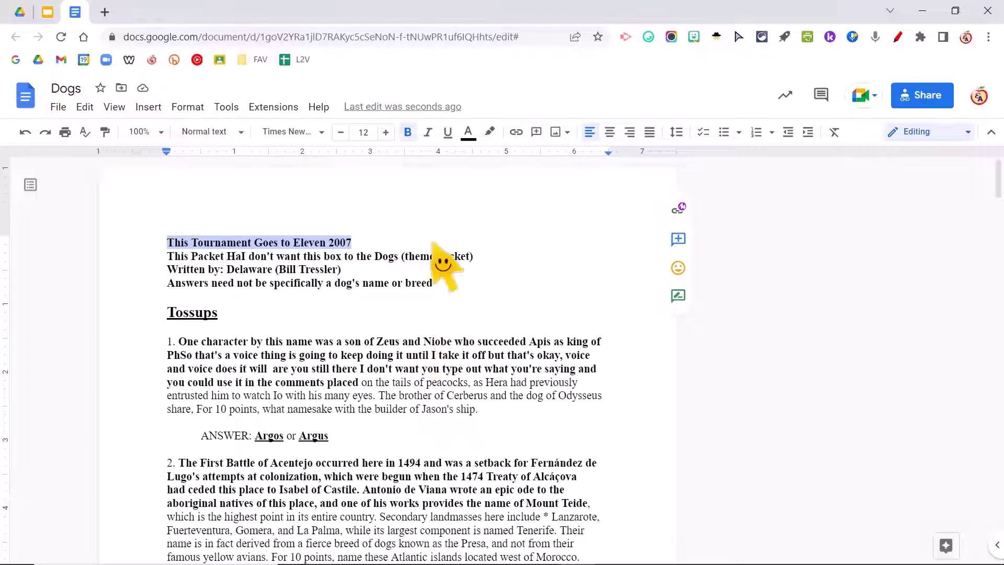
click(518, 135)
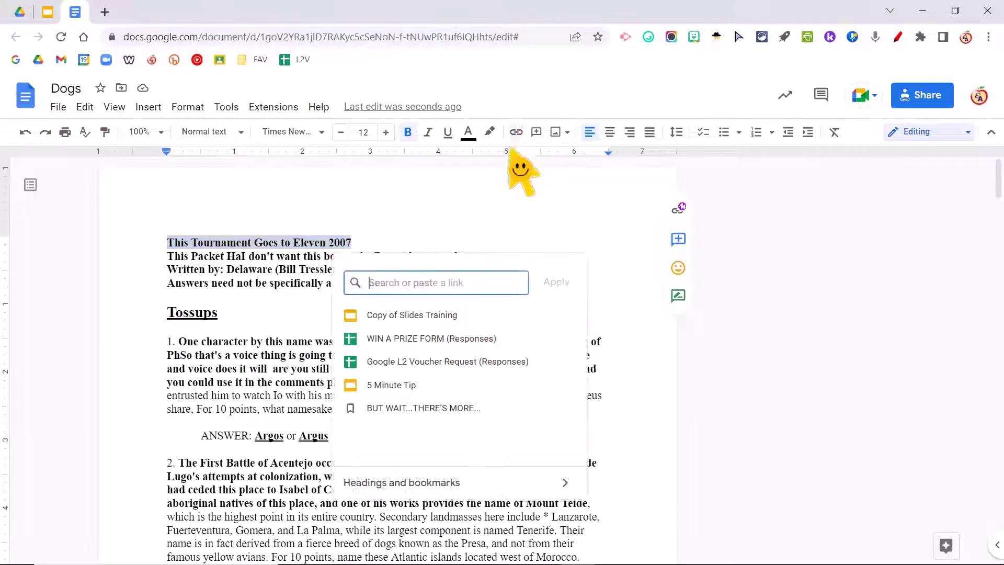
click(421, 485)
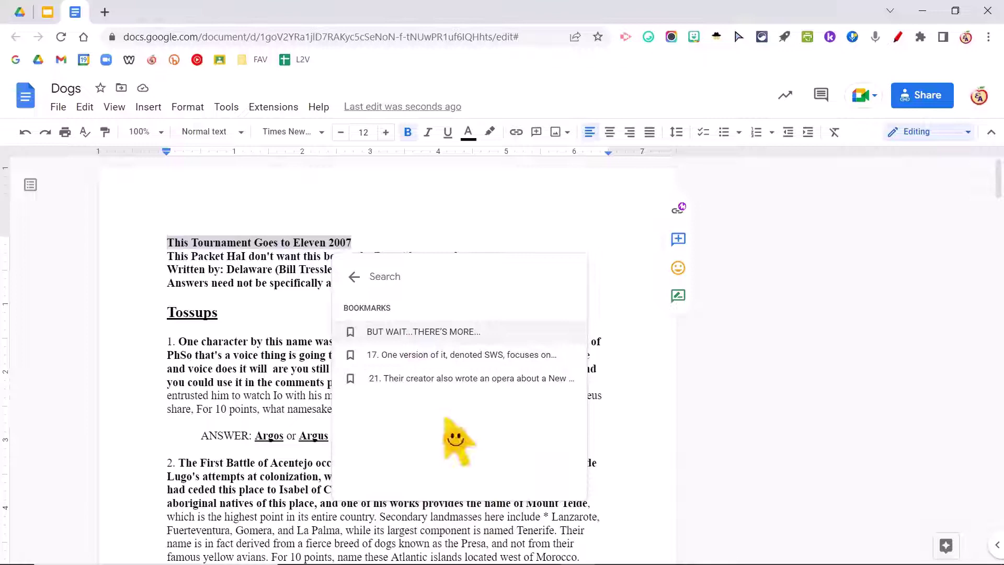
click(431, 382)
scroll(338, 459, down, 2)
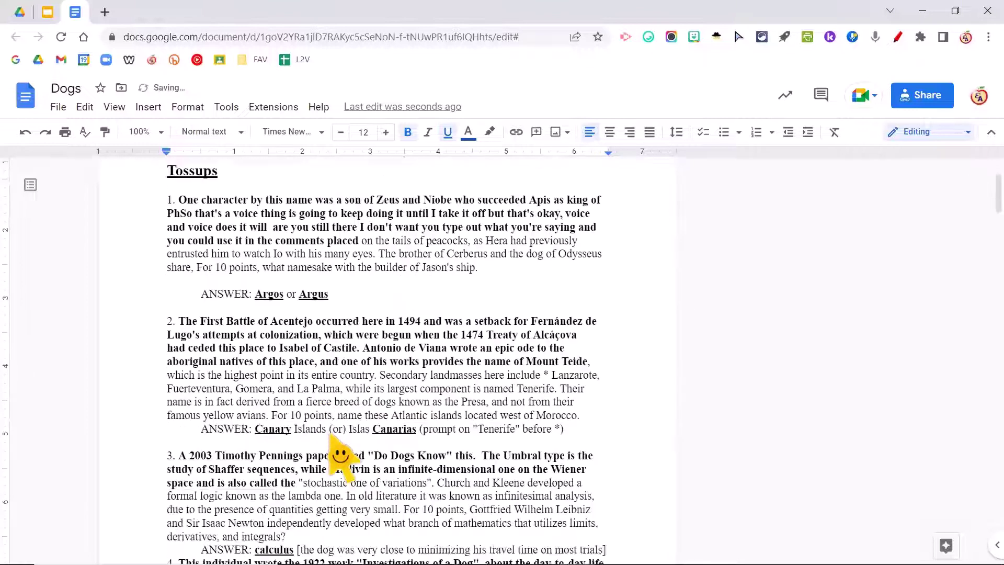
scroll(339, 457, down, 5)
scroll(336, 455, down, 1)
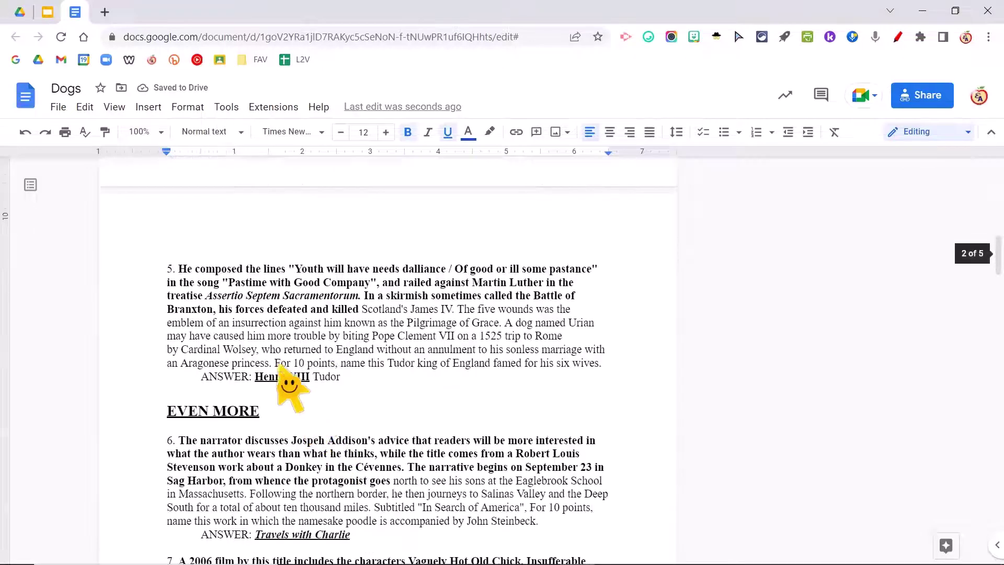
scroll(287, 385, up, 1)
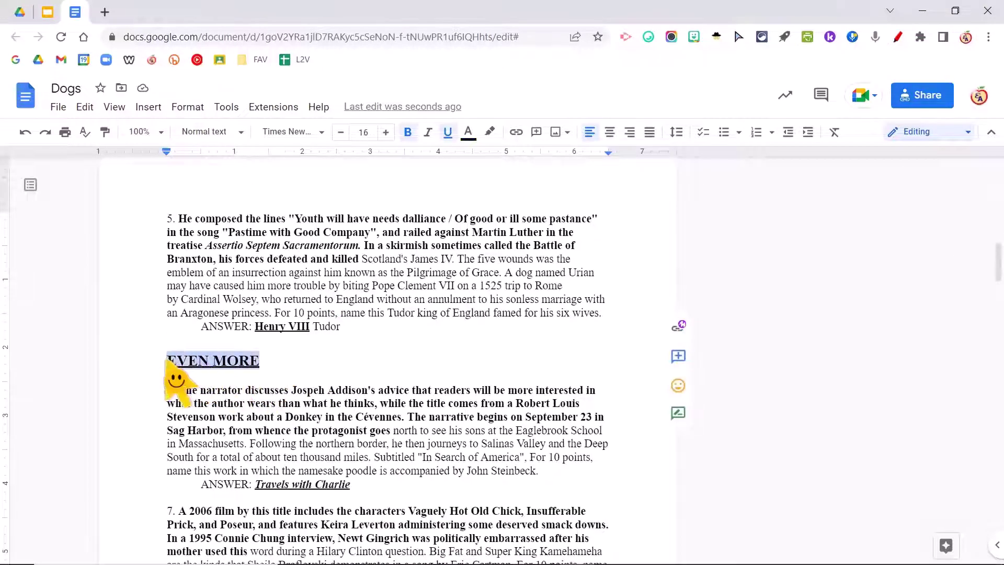
Step: Link the 'EVEN MORE' heading to the 'BUT WAIT...THERE'S MORE...' bookmark
drag(224, 384, 171, 381)
click(516, 133)
scroll(345, 424, down, 1)
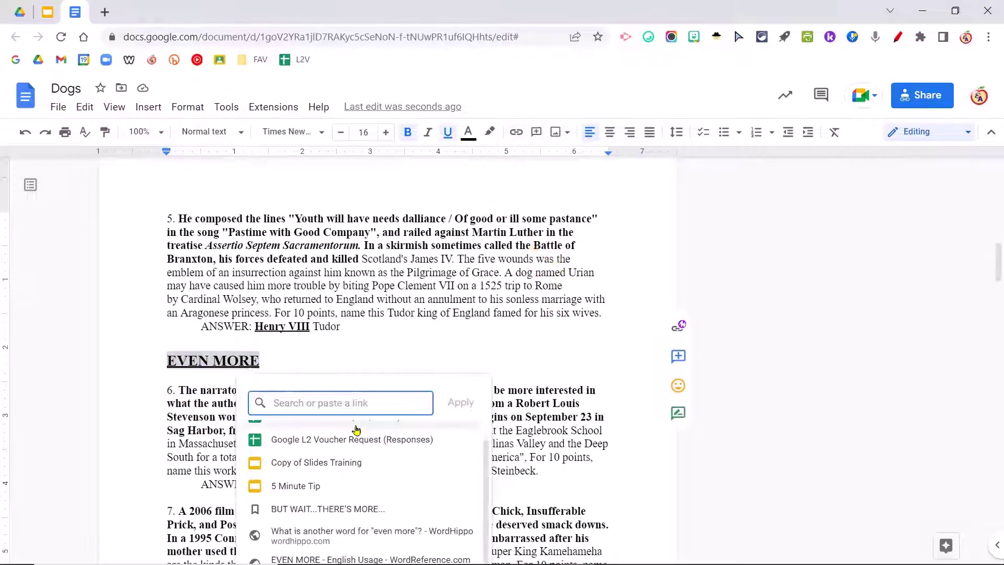
scroll(377, 401, down, 3)
click(361, 390)
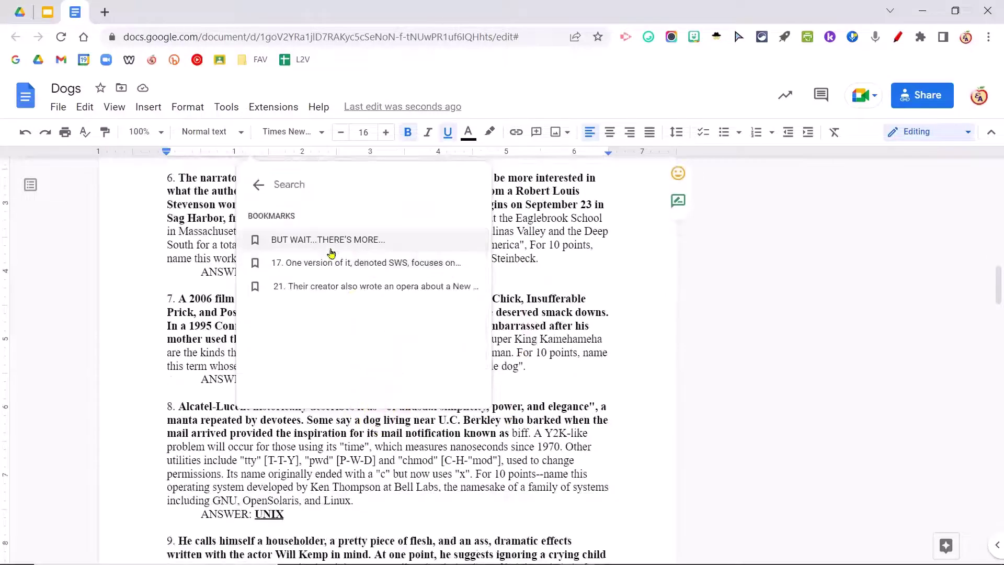
click(332, 240)
scroll(503, 306, up, 1)
scroll(494, 311, up, 2)
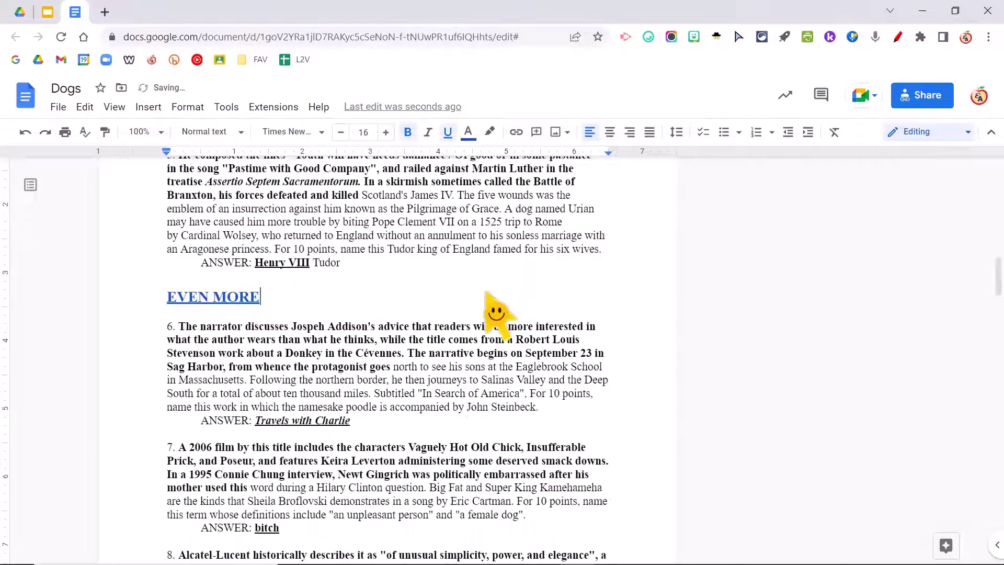
scroll(496, 314, up, 10)
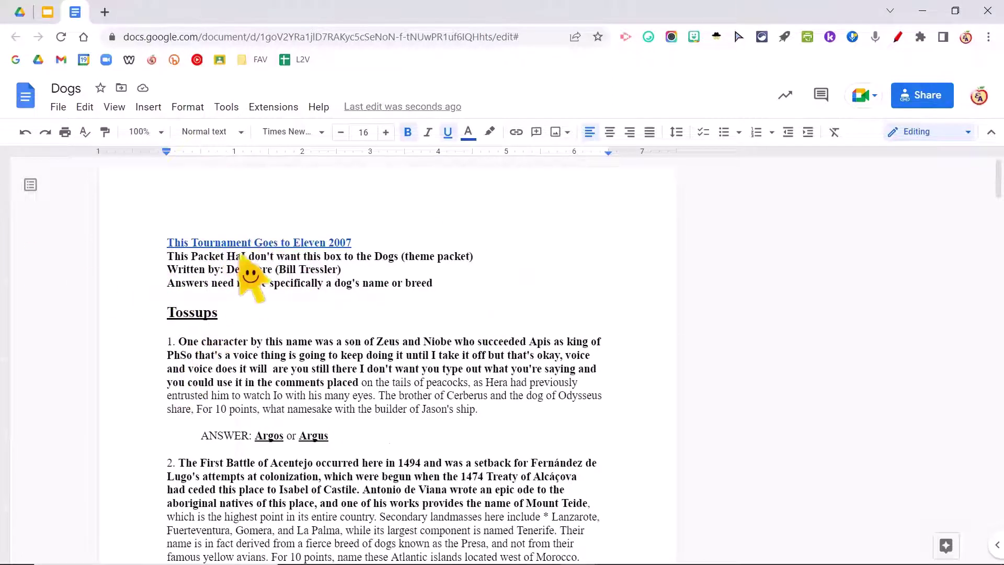
Step: Follow the title link to question 21, then the 'EVEN MORE' link to 'BUT WAIT...'
click(240, 247)
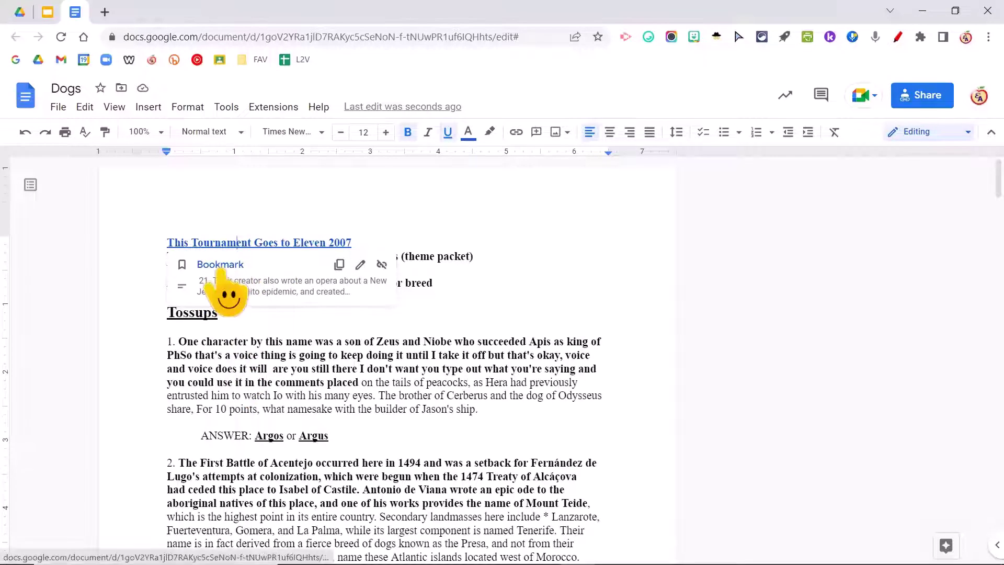
click(220, 264)
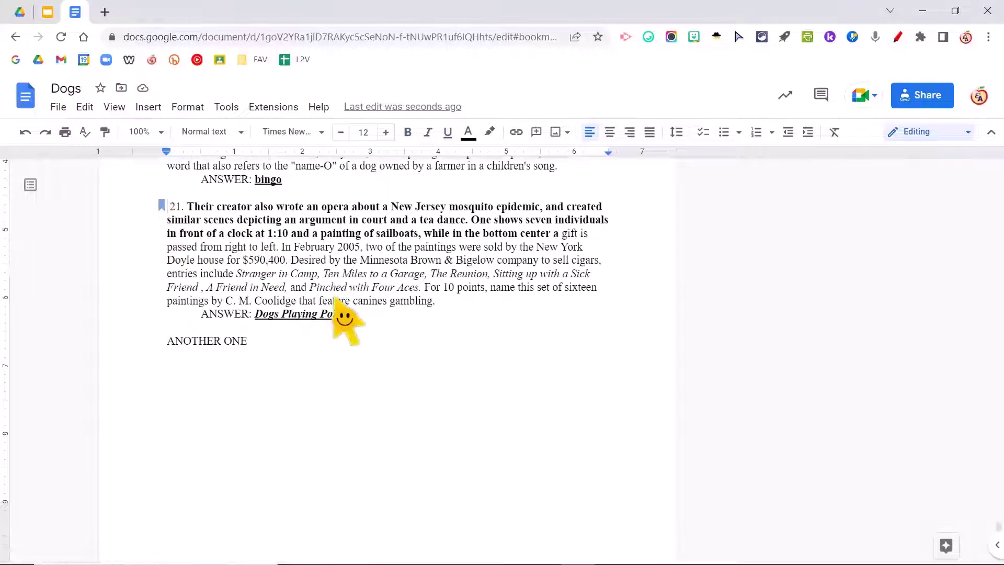
scroll(343, 318, up, 3)
scroll(343, 317, up, 10)
scroll(343, 318, up, 10)
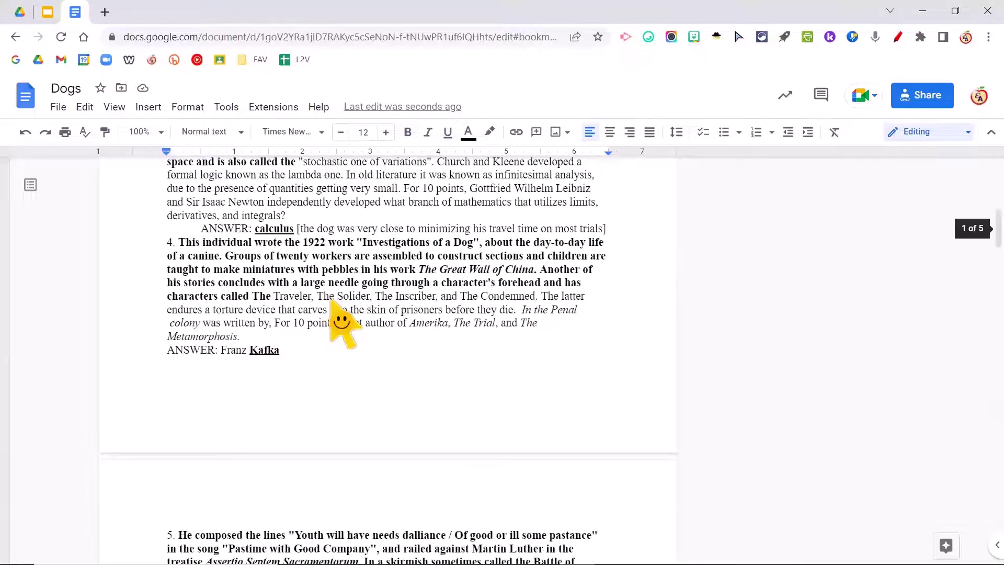
scroll(343, 318, up, 5)
scroll(342, 317, down, 3)
scroll(235, 377, down, 6)
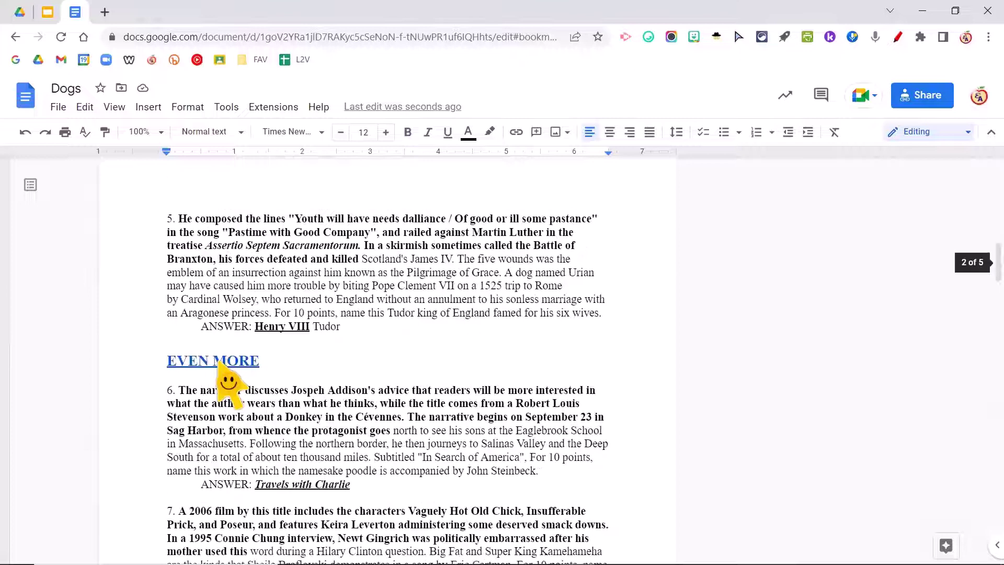
click(214, 362)
click(221, 386)
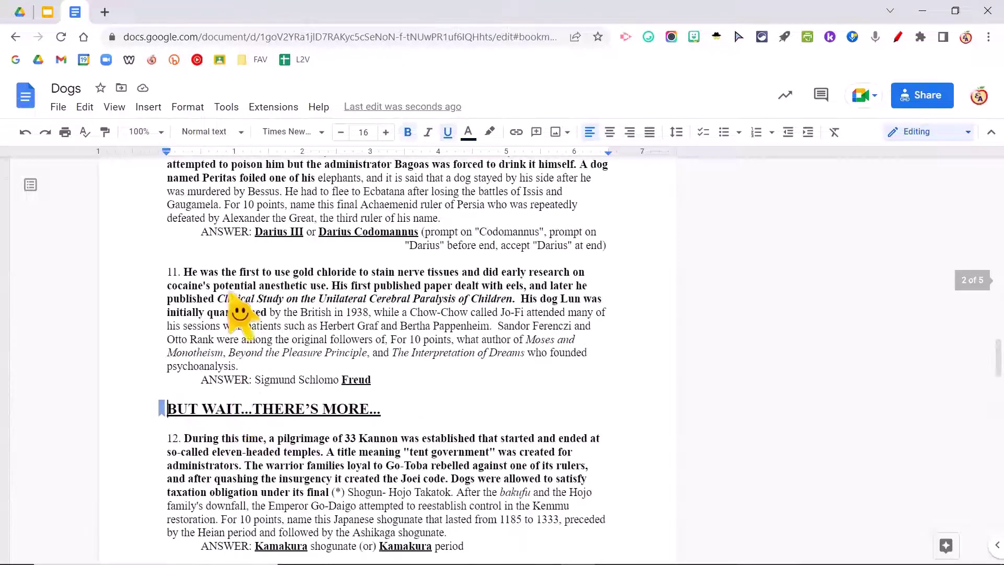
scroll(241, 314, down, 3)
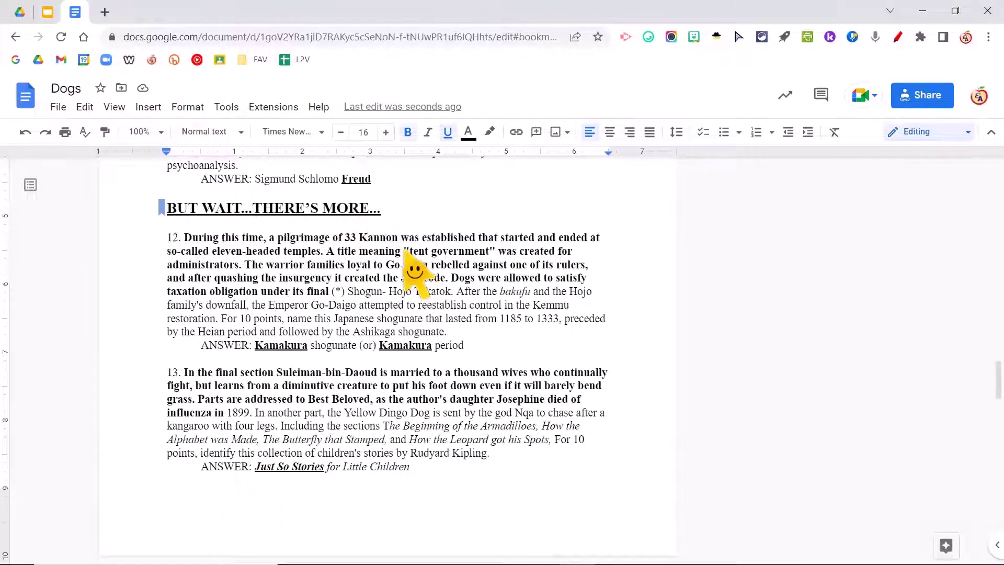